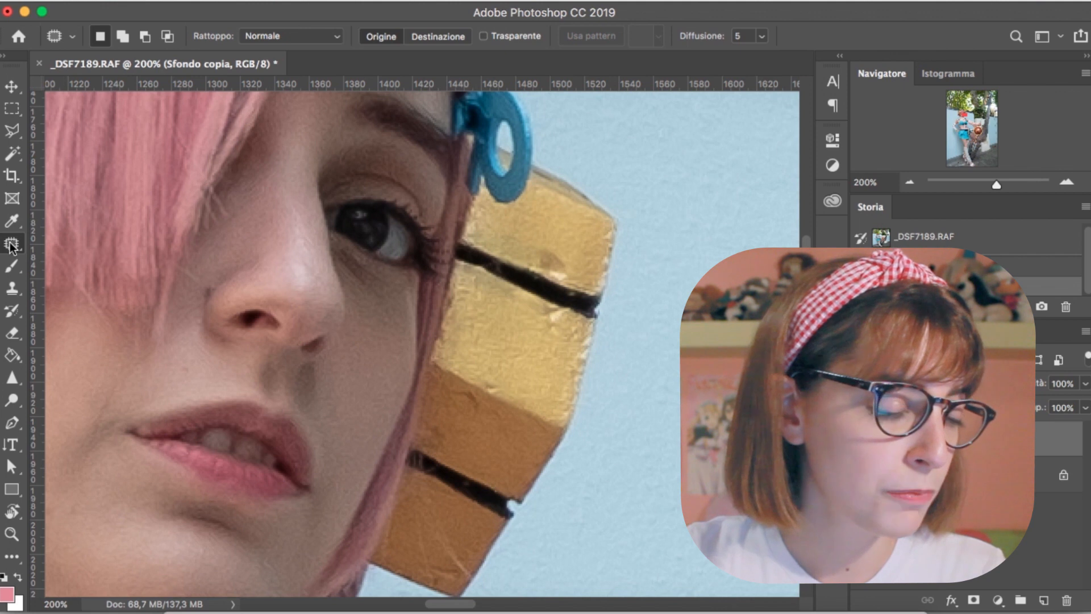
Patch the dark area under the eye with clean cheek skin using the Patch tool, and clear the selection
key("super+plus")
left_click_drag(309, 261, 341, 225)
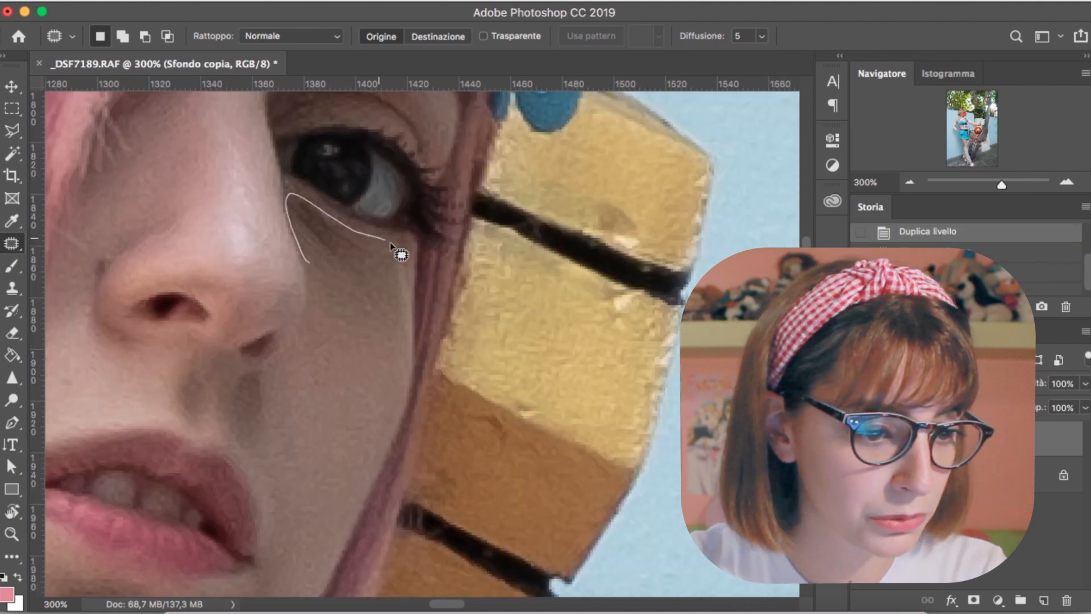
left_click_drag(314, 264, 350, 295)
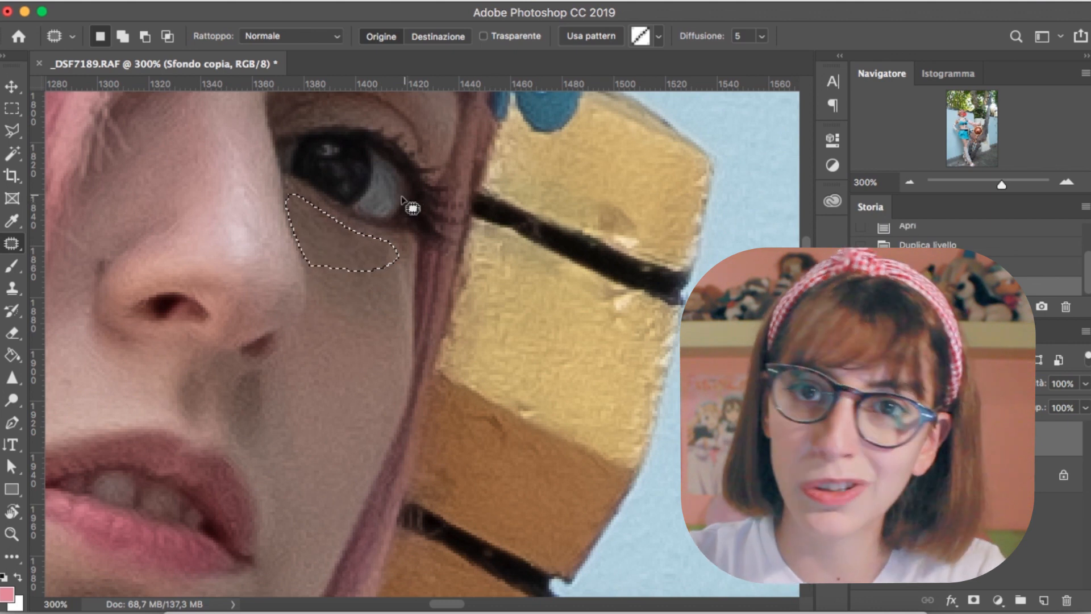
right_click(515, 172)
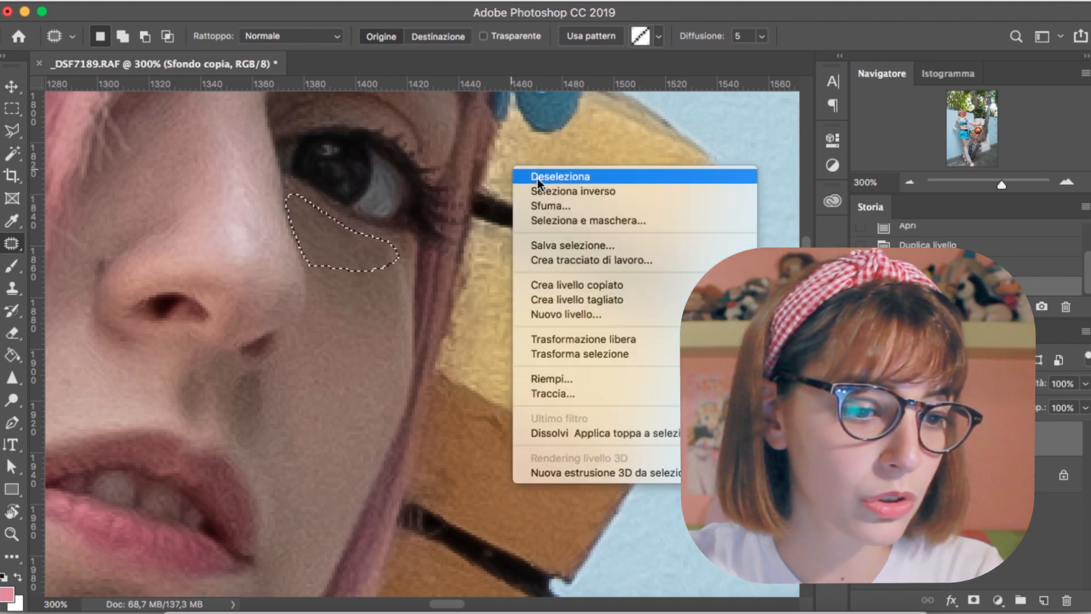
left_click(557, 177)
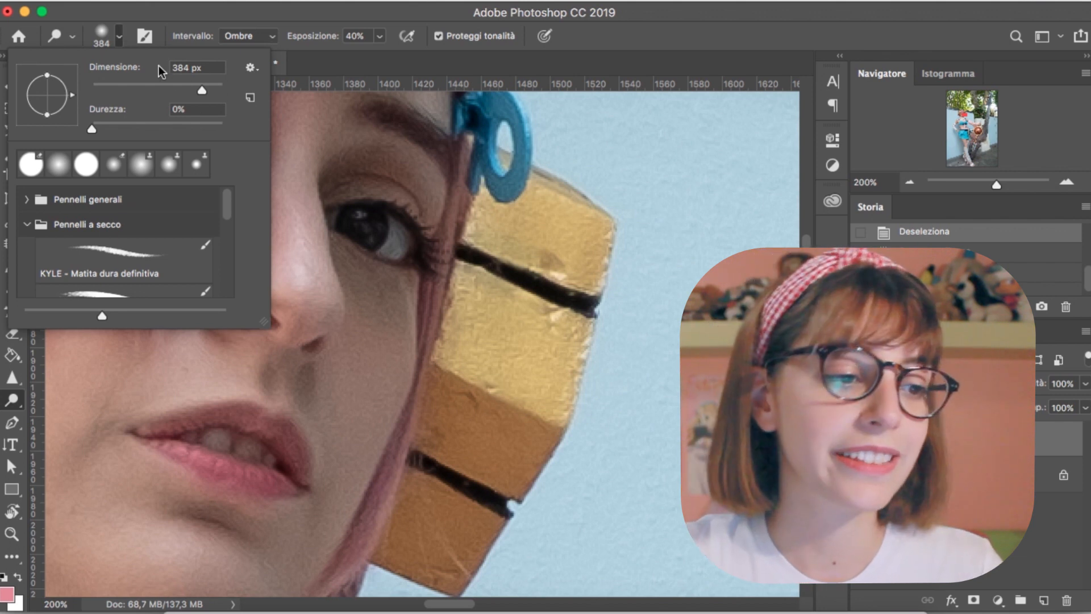
Reduce the Dodge tool's brush to 97 px and lighten the shadow under the eye with the range on Ombre
left_click_drag(192, 88, 185, 88)
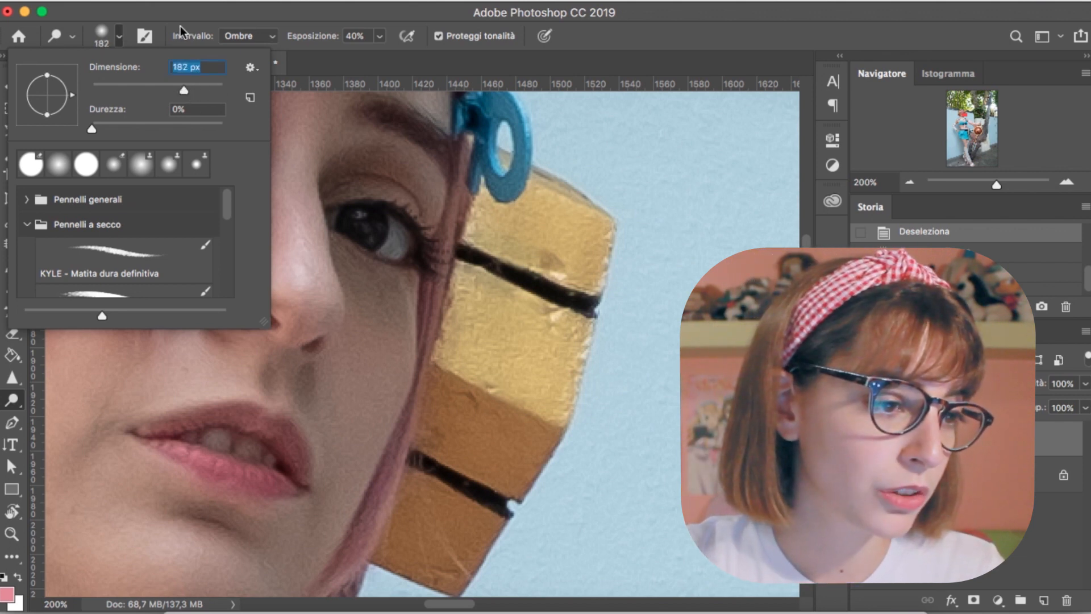
left_click(165, 16)
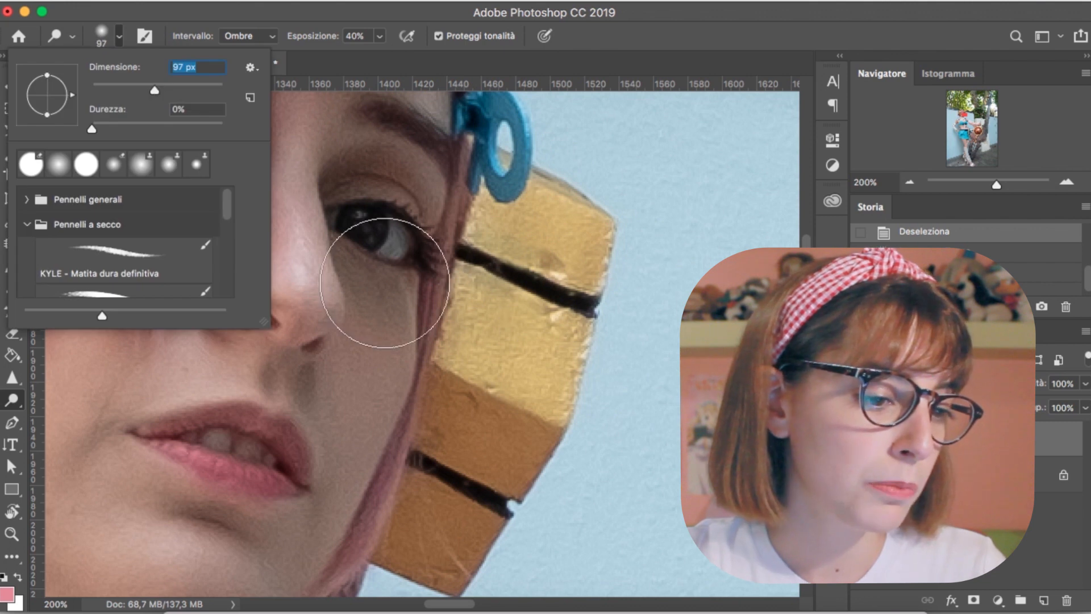
left_click(374, 278)
left_click(366, 330)
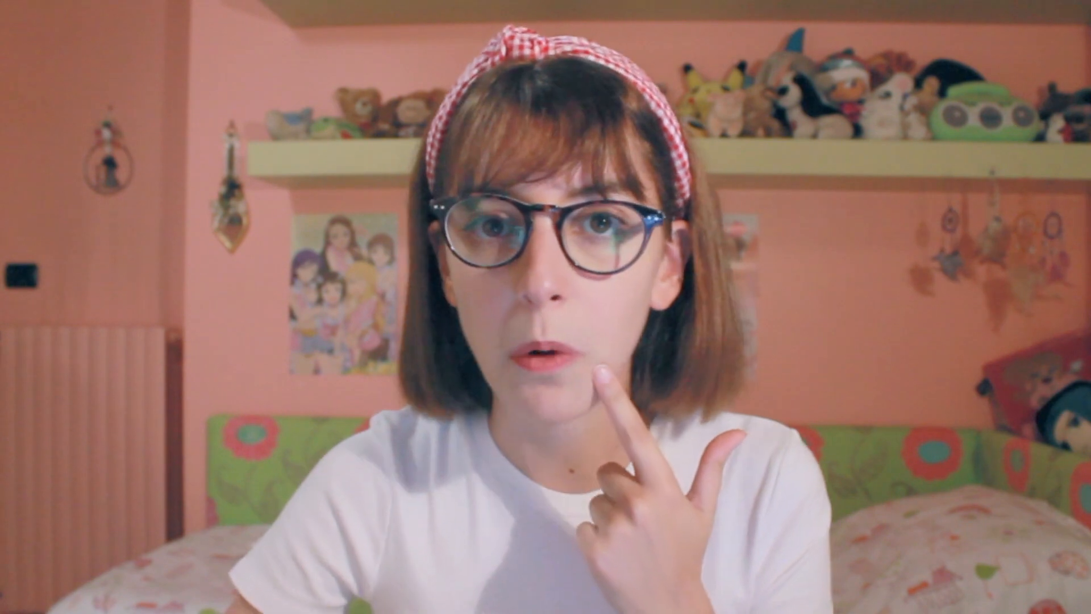
Patch the shadowed crease beside the corner of the mouth with clean skin and clear the selection
mouse_move(244, 195)
left_mouse_down()
mouse_move(193, 293)
mouse_move(212, 251)
mouse_move(181, 251)
left_mouse_up()
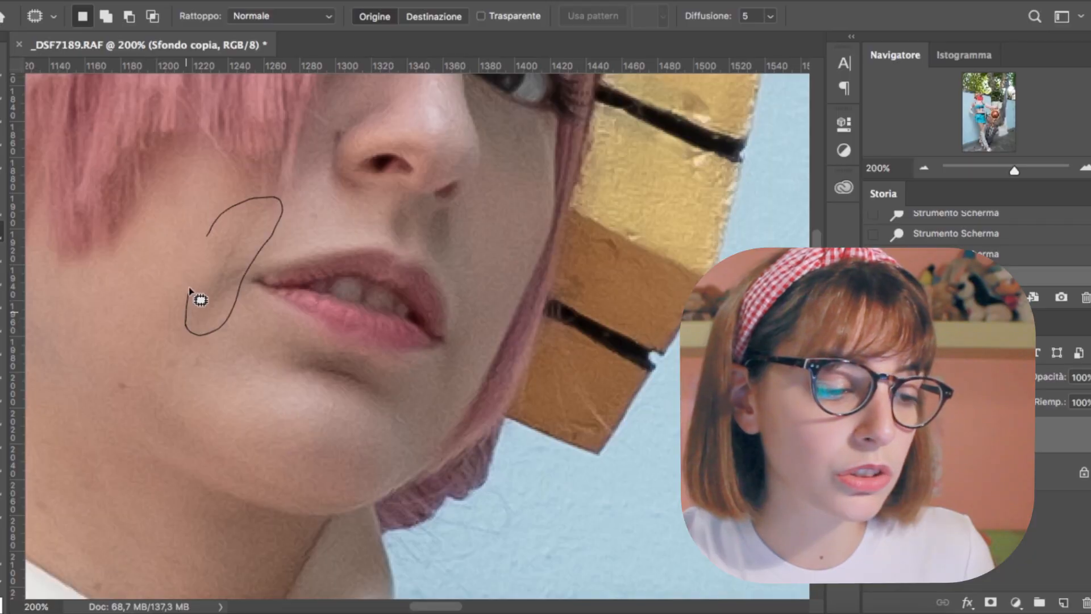
right_click(378, 180)
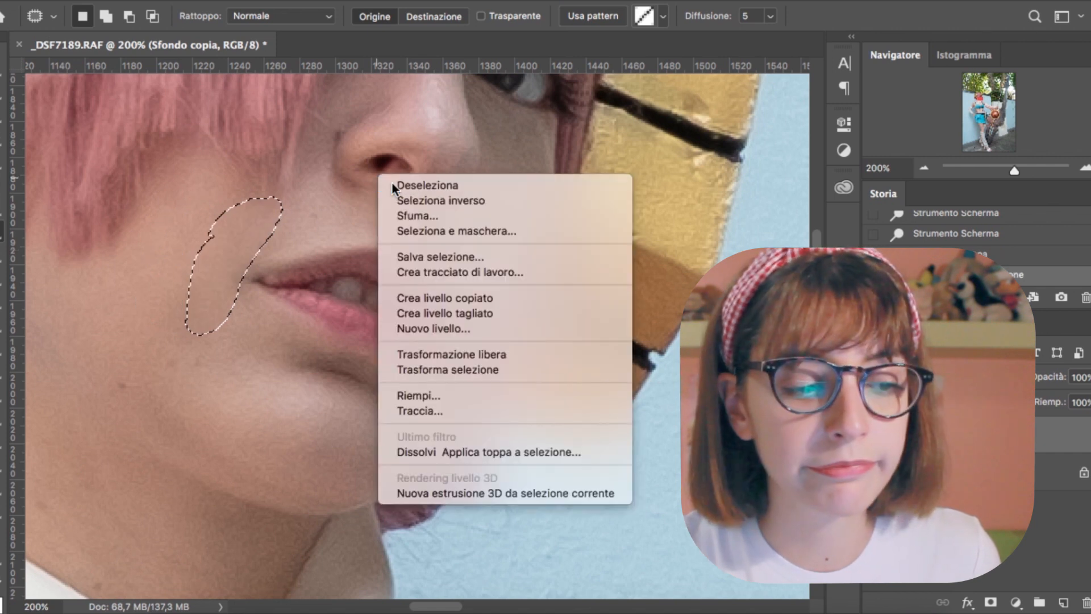
left_click(395, 184)
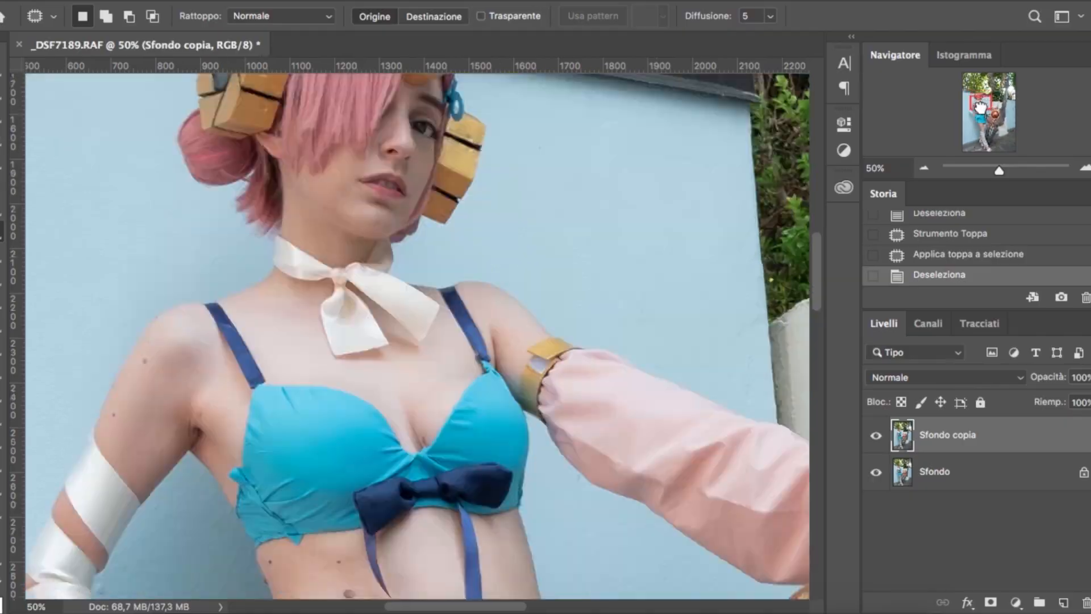
Patch the dent on the middle block of the gold hair ornament beside the pink hair, and clear the selection
mouse_move(982, 107)
left_mouse_down()
mouse_move(983, 149)
mouse_move(978, 107)
left_mouse_up()
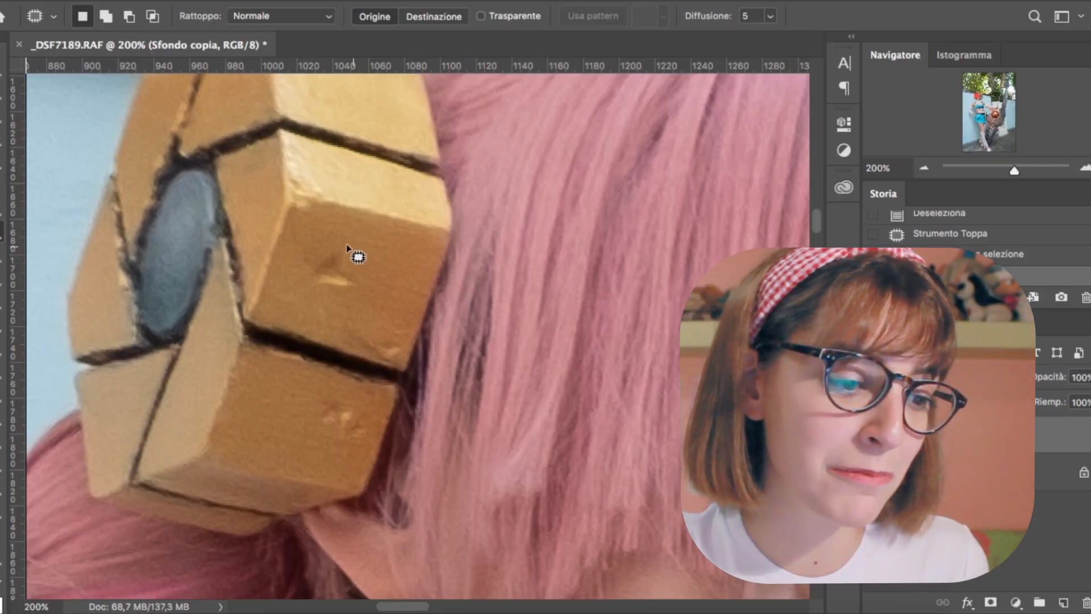
mouse_move(326, 238)
left_mouse_down()
mouse_move(297, 268)
mouse_move(322, 297)
left_mouse_up()
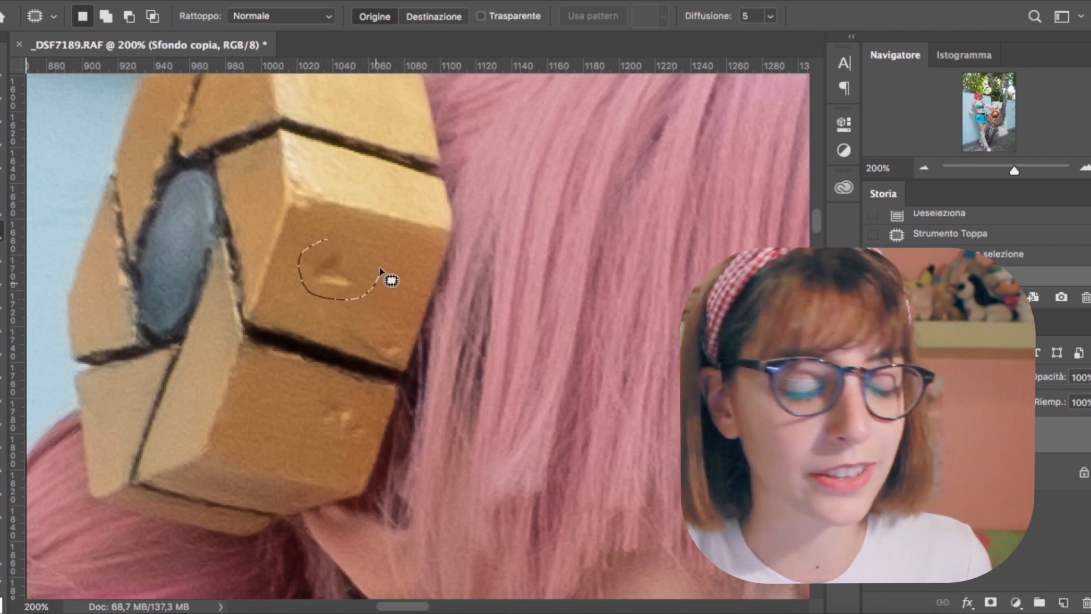
left_click_drag(333, 241, 385, 282)
right_click(448, 198)
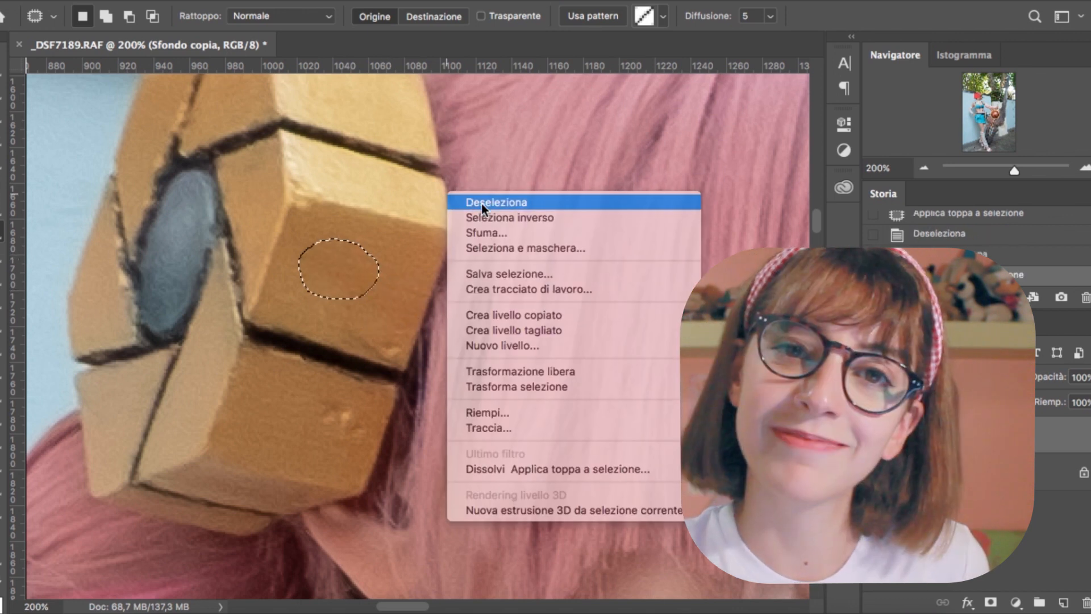
left_click(483, 207)
Remove the small dent on the lower block of the same gold ornament with the Spot Healing Brush
right_click(2, 233)
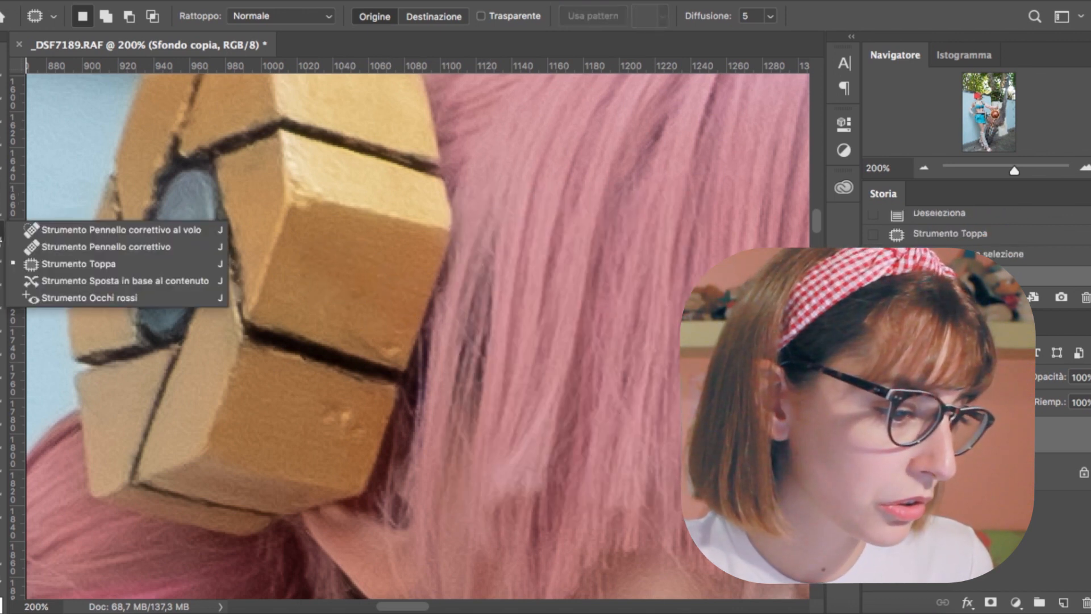
left_click(69, 234)
left_click_drag(316, 414, 341, 424)
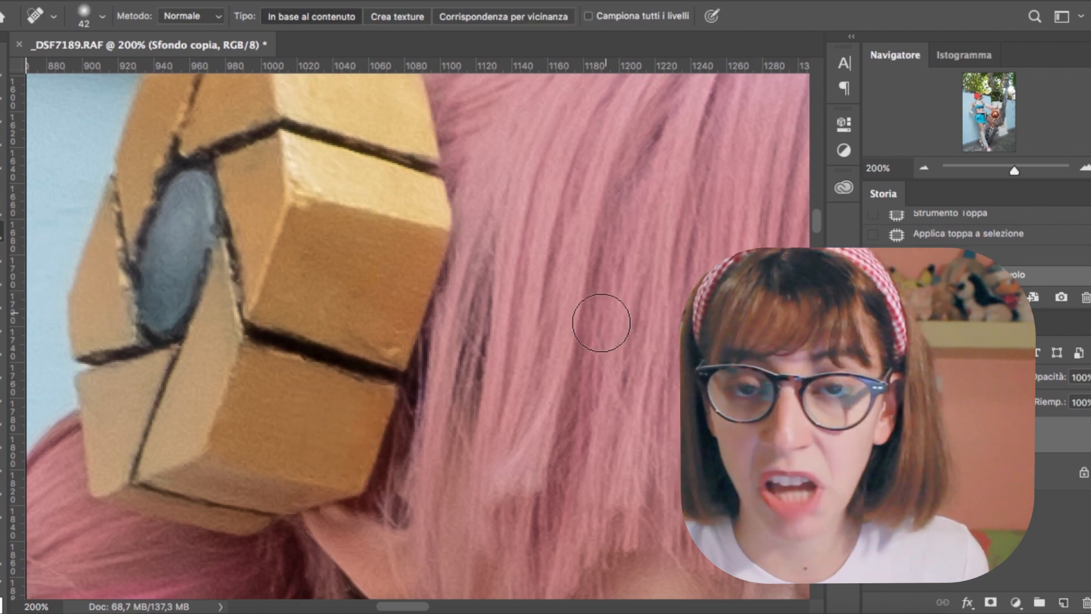
Reduce the Spot Healing Brush to 25 px and remove the dents on the gold ornament beside the eye
scroll(366, 244, "right", 10)
scroll(365, 244, "down", 6)
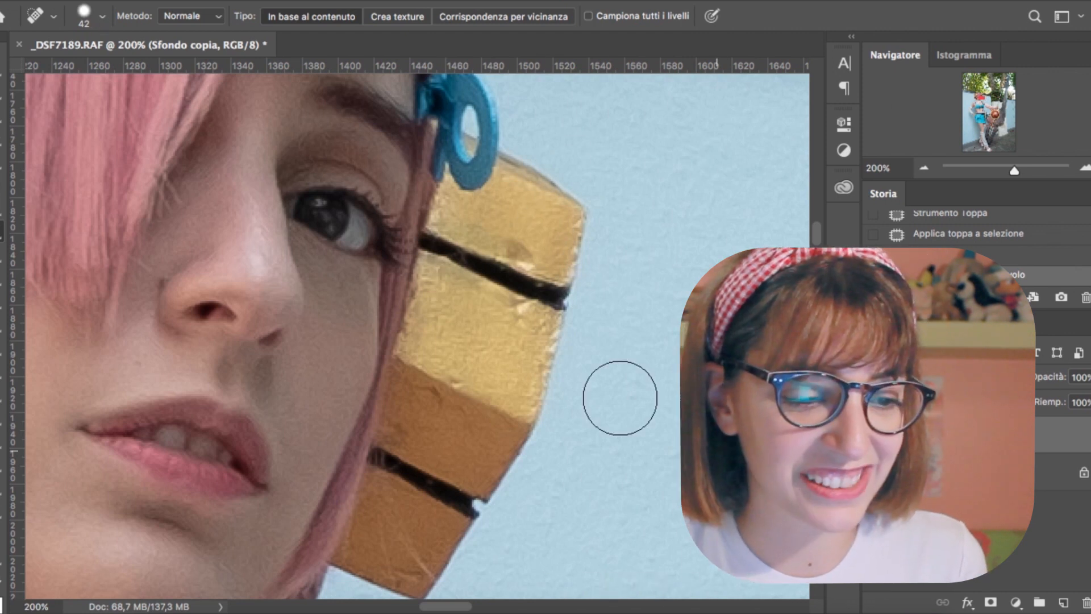
left_click(103, 17)
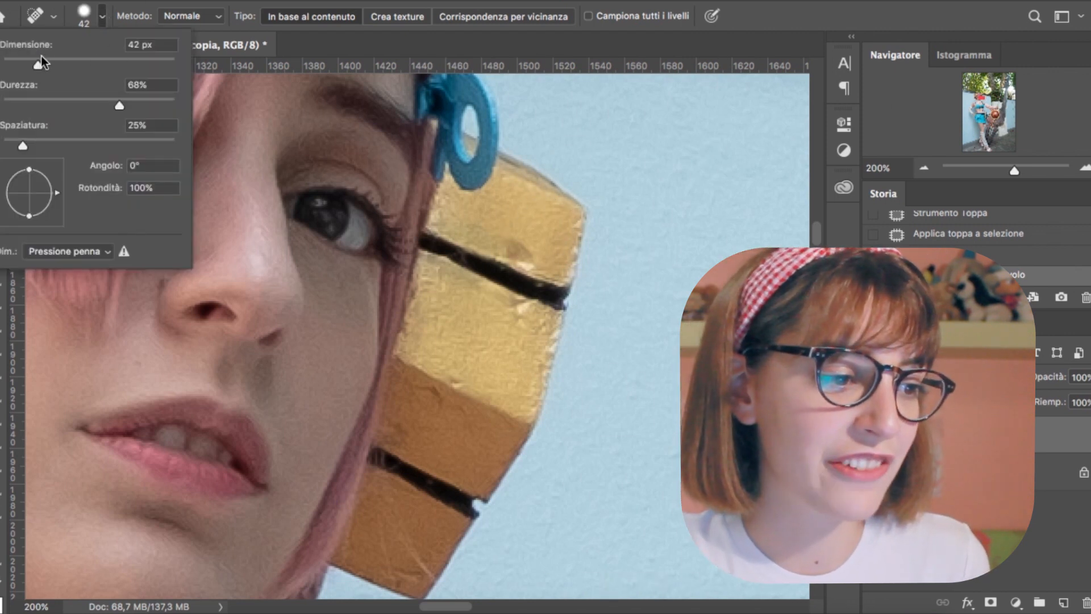
mouse_move(546, 254)
left_mouse_down()
mouse_move(489, 238)
mouse_move(535, 252)
left_mouse_up()
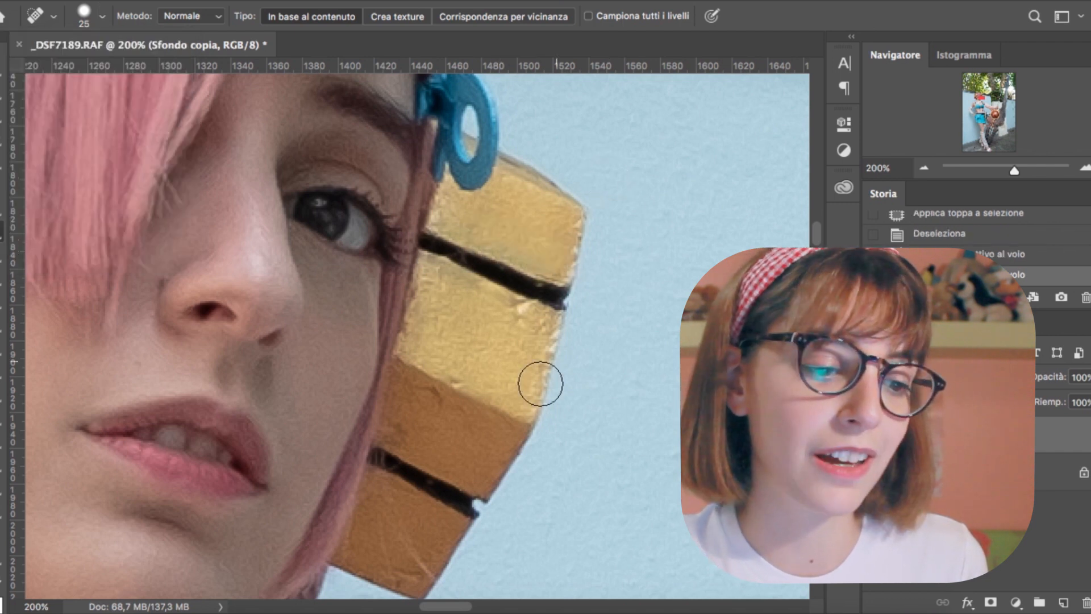
left_click_drag(520, 326, 520, 345)
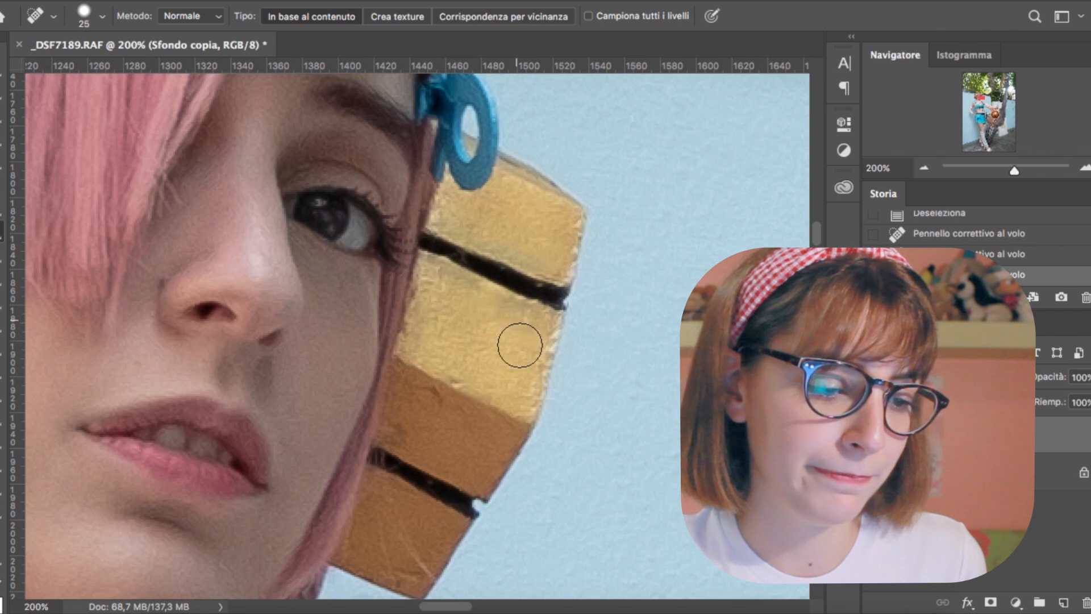
scroll(490, 433, "down", 3)
left_click(432, 324)
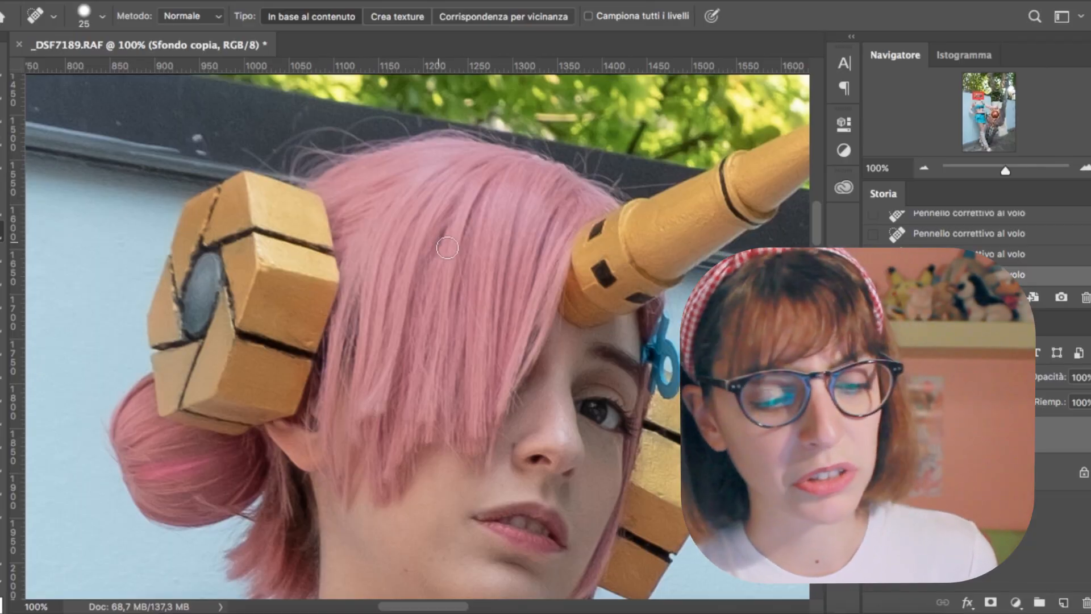
Remove the loose white threads hanging from the frayed ribbon end on the bent arm with the Spot Healing Brush
scroll(387, 218, "down", 3)
key("super+minus")
left_click_drag(976, 102, 972, 115)
key("super+plus")
key("super+plus")
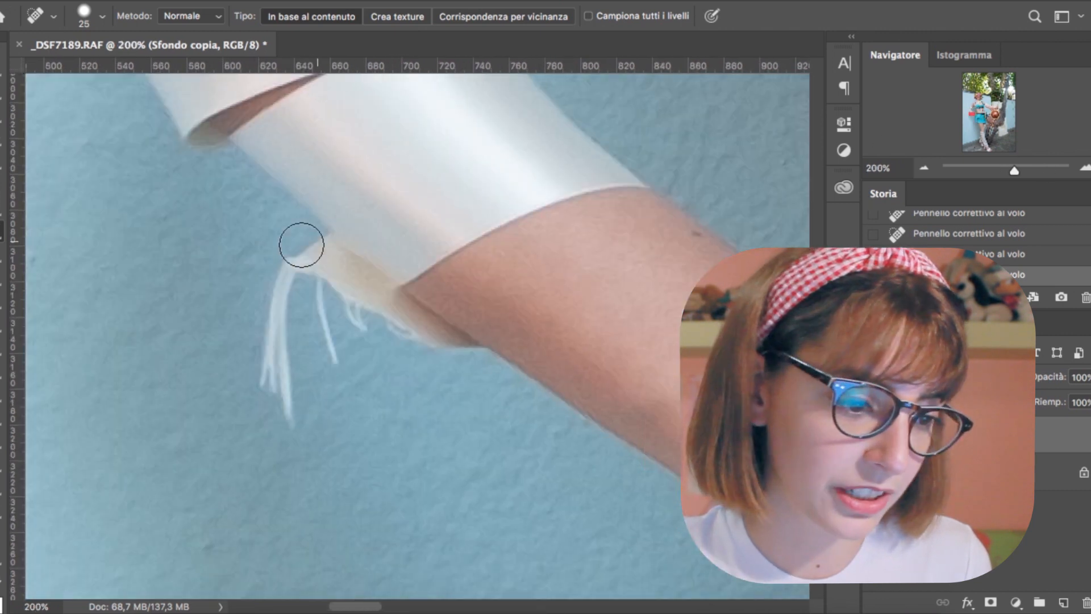
mouse_move(276, 277)
left_mouse_down()
mouse_move(287, 406)
mouse_move(282, 270)
mouse_move(306, 296)
left_mouse_up()
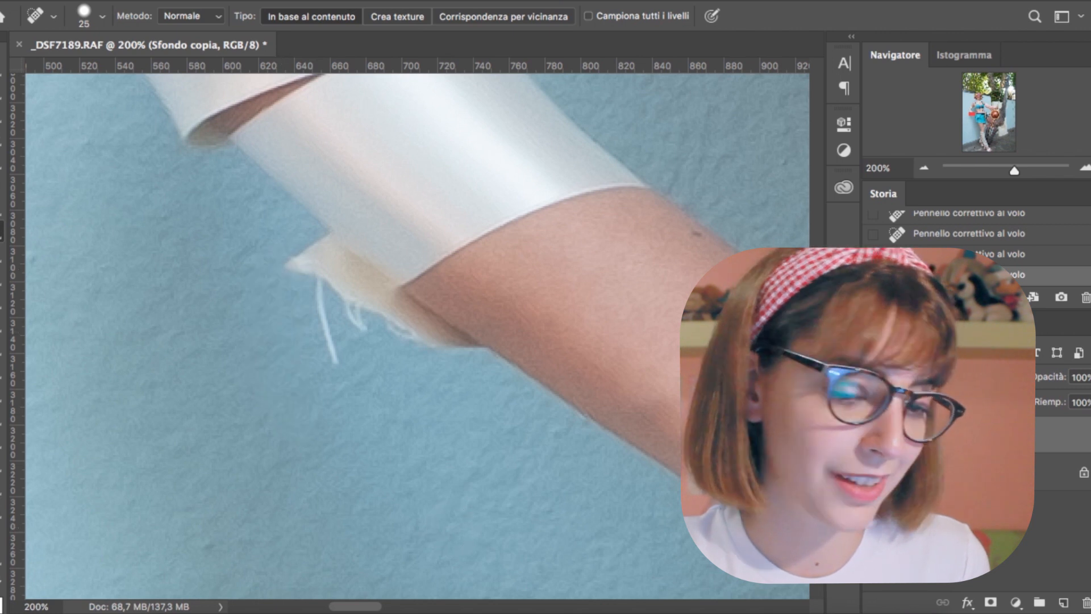
mouse_move(310, 299)
left_mouse_down()
mouse_move(317, 340)
mouse_move(338, 361)
left_mouse_up()
left_click_drag(339, 321, 412, 356)
Enlarge the Spot Healing Brush to 43 px and heal a blemish on the weapon's reddish panel next to the skirt
left_click(922, 168)
left_click(921, 169)
left_click(922, 168)
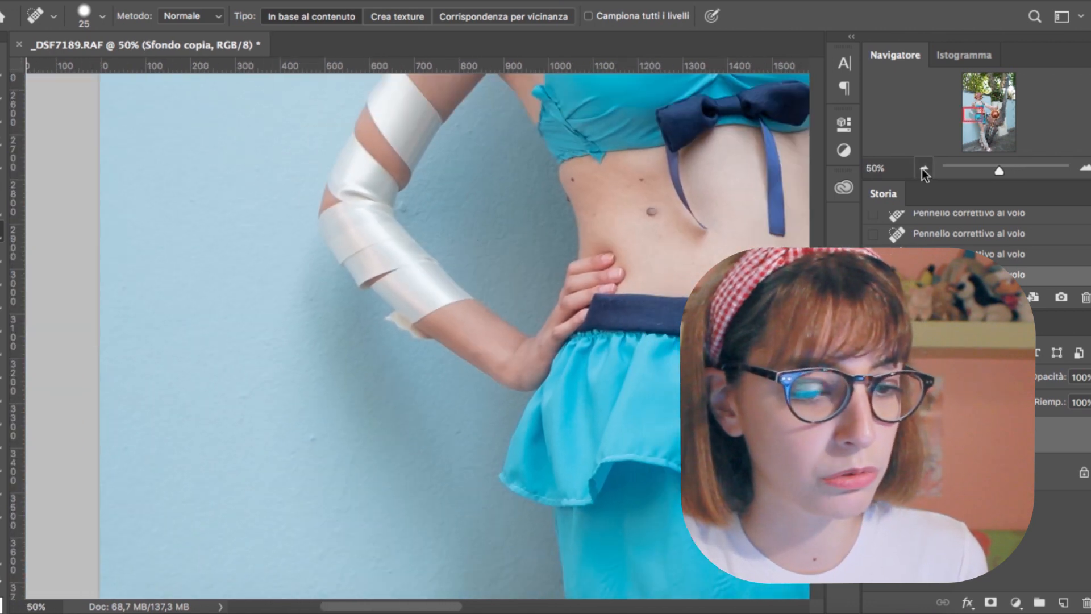
left_click(922, 168)
left_click_drag(973, 114, 997, 118)
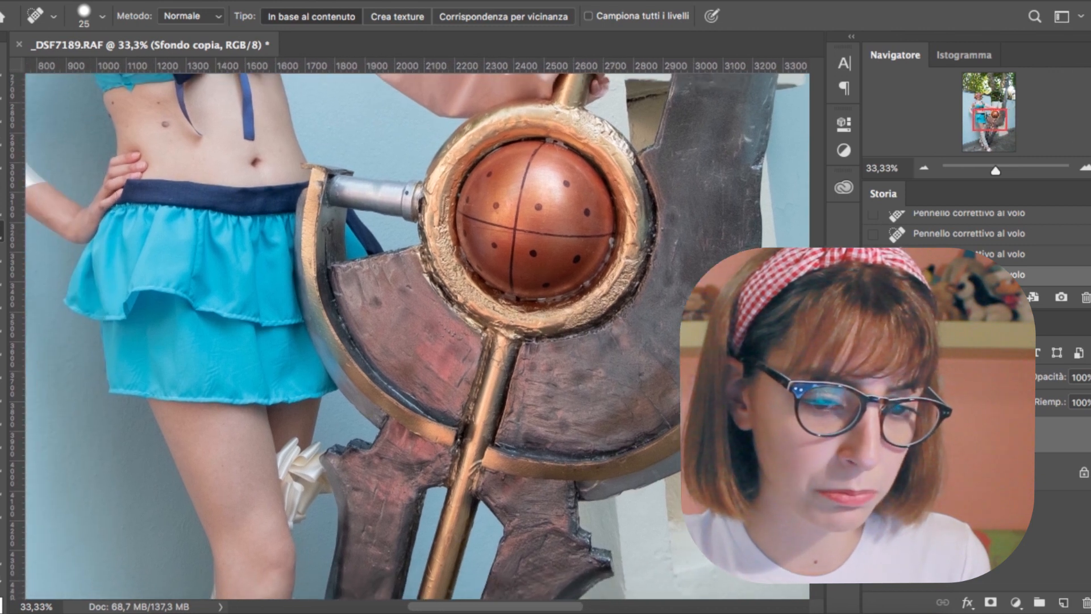
left_click(1085, 168)
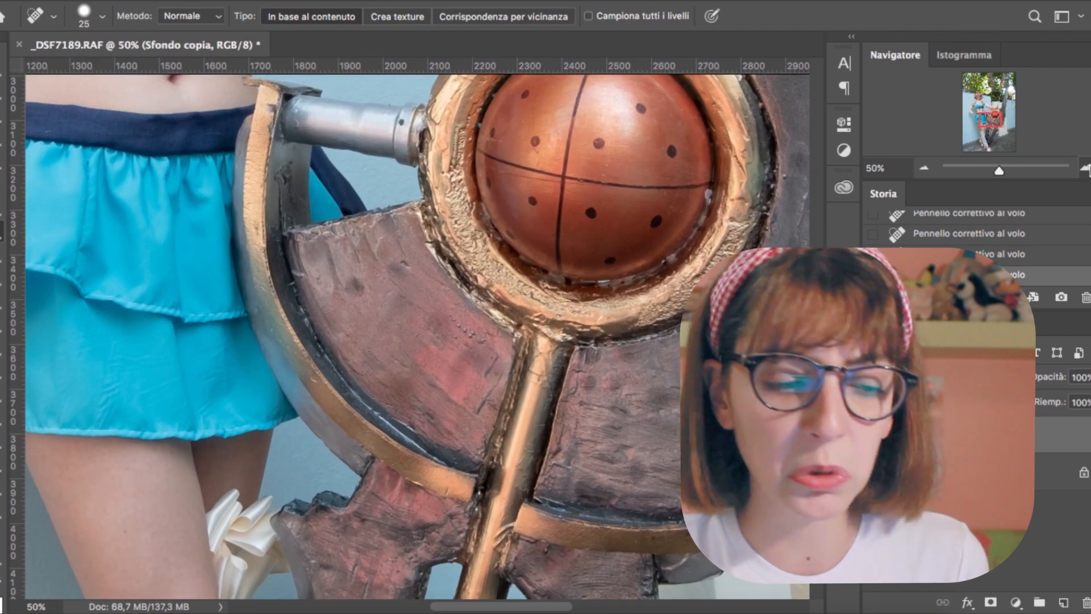
left_click(1085, 168)
left_click(1086, 169)
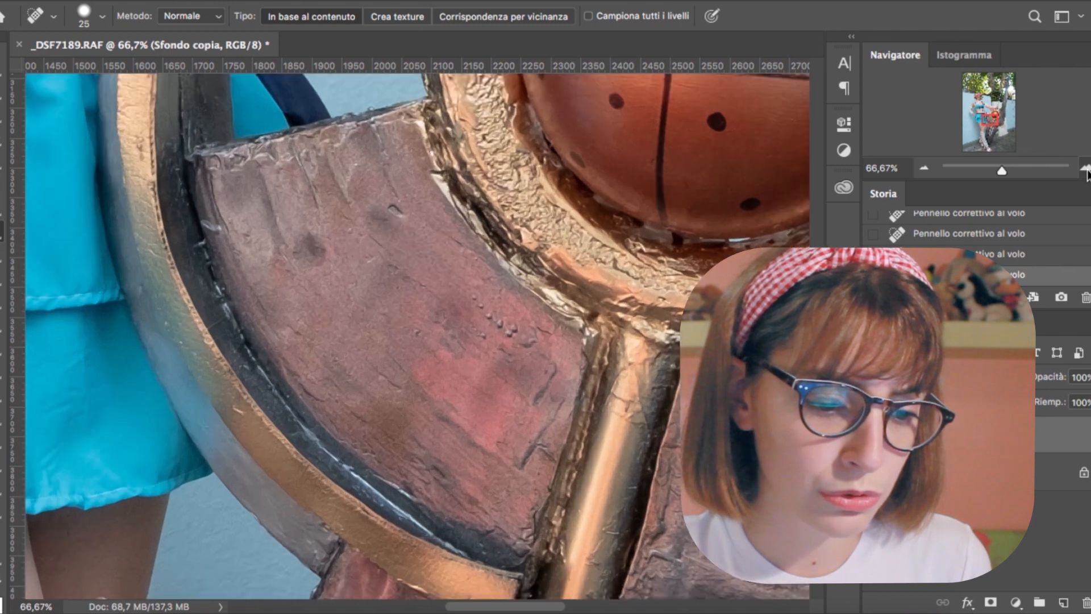
left_click(102, 16)
left_click(39, 62)
left_click(103, 16)
mouse_move(290, 228)
left_mouse_down()
mouse_move(314, 246)
mouse_move(282, 227)
left_mouse_up()
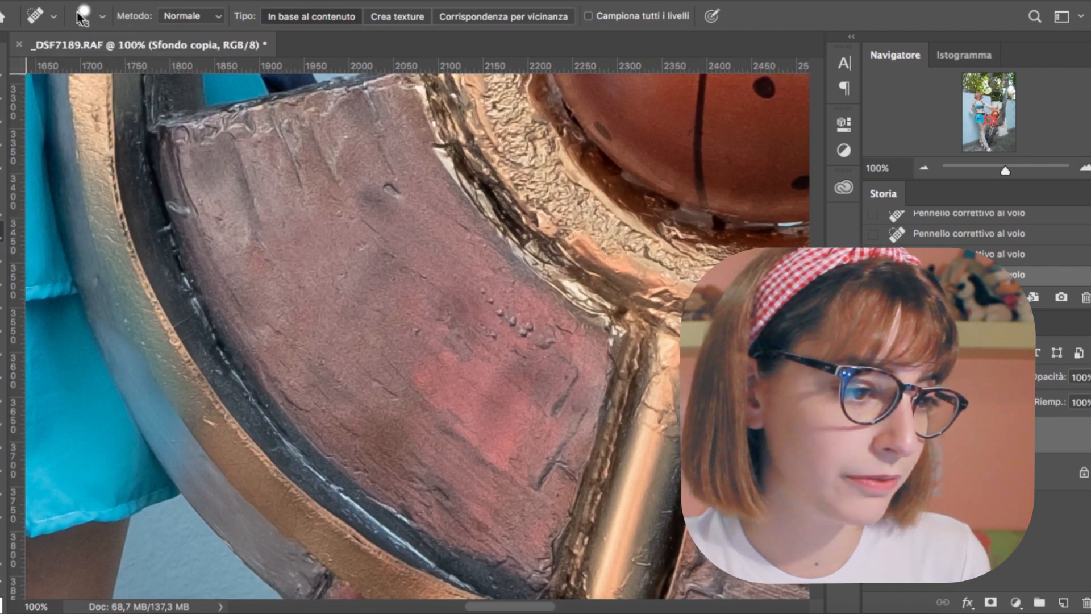
left_click(356, 235)
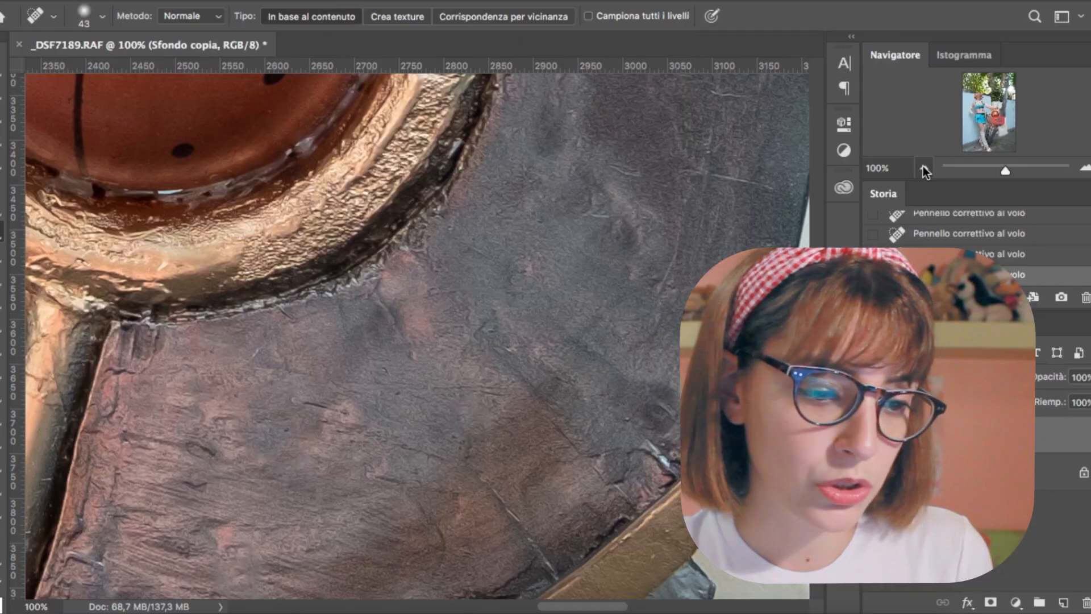
Heal a mark on the weapon's dark grey blade beside the gold ring and check the rest of the weapon
left_click(923, 166)
left_click(923, 166)
left_click(496, 258)
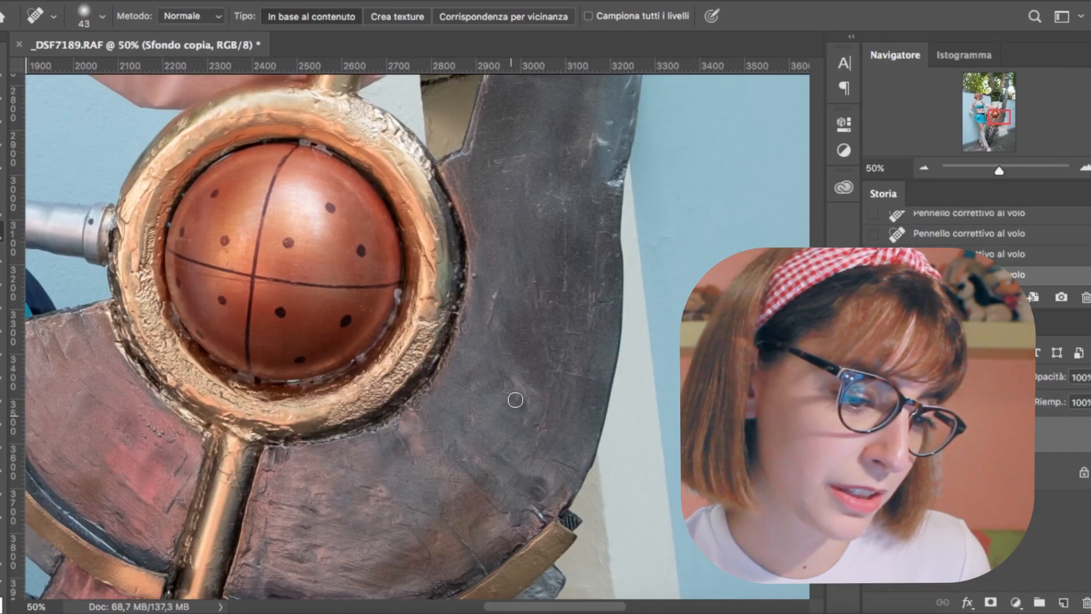
scroll(704, 255, "up", 12)
scroll(704, 256, "down", 13)
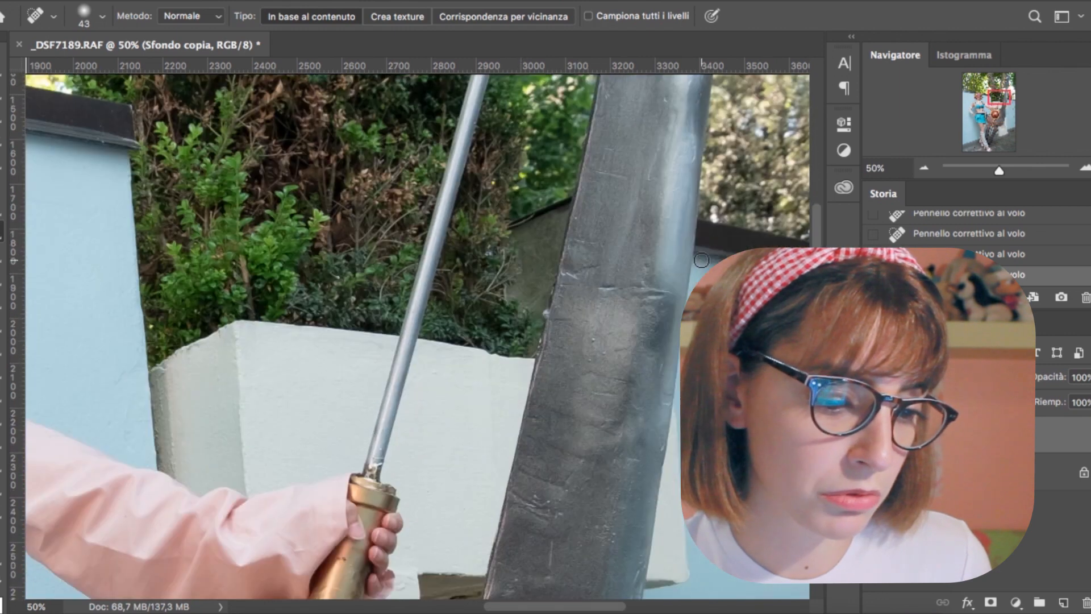
scroll(700, 259, "down", 10)
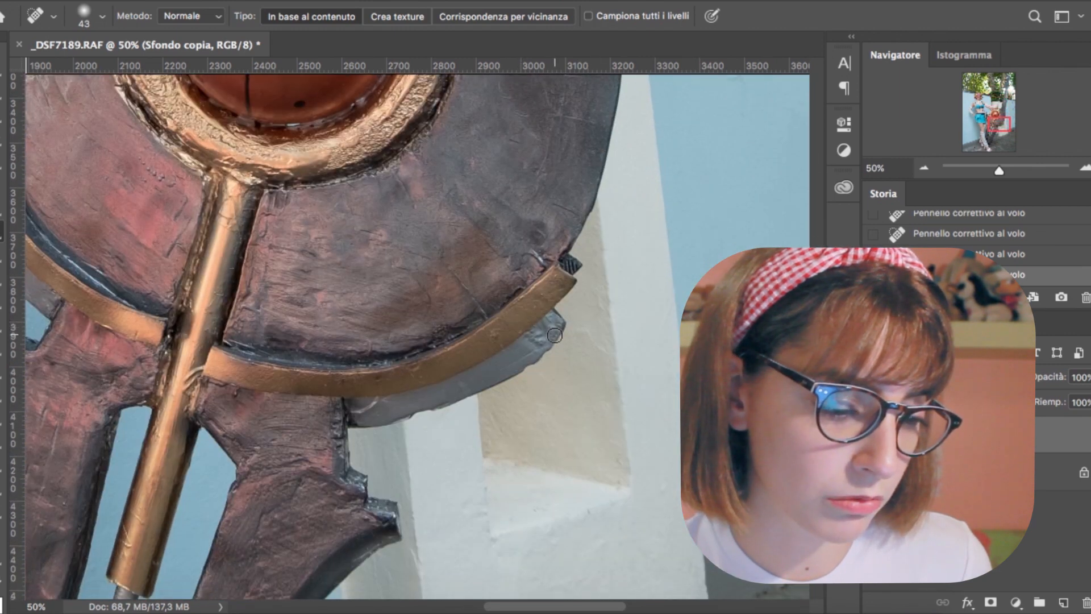
scroll(701, 259, "left", 5)
scroll(700, 259, "down", 8)
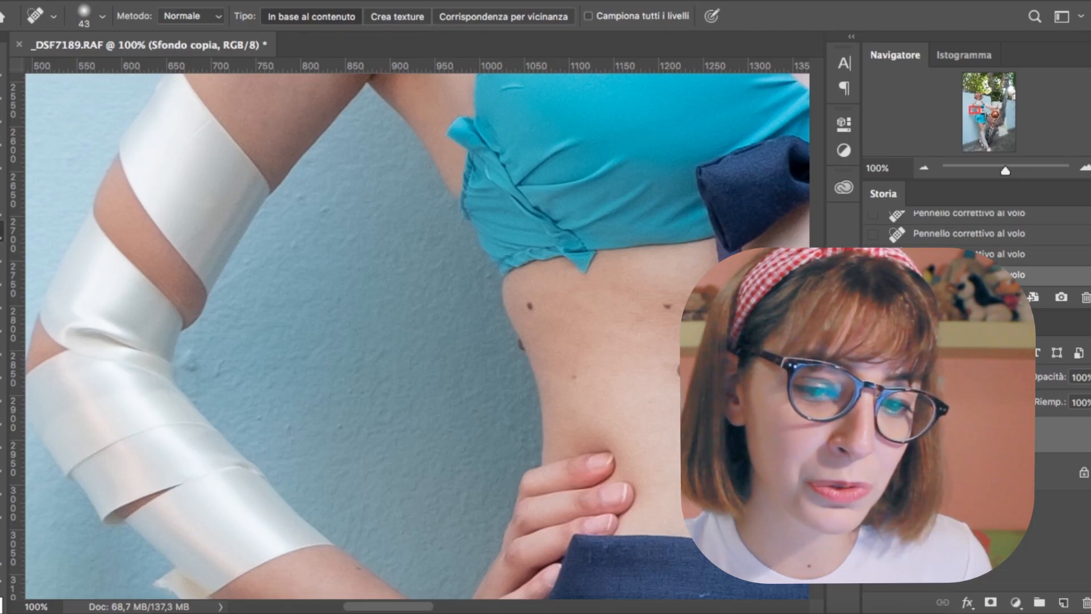
Outline the pointed fabric tip hanging below the turquoise top with the Polygonal Lasso, remove it with the Spot Healing Brush, and deselect
left_click(1084, 167)
left_click_drag(974, 110, 976, 108)
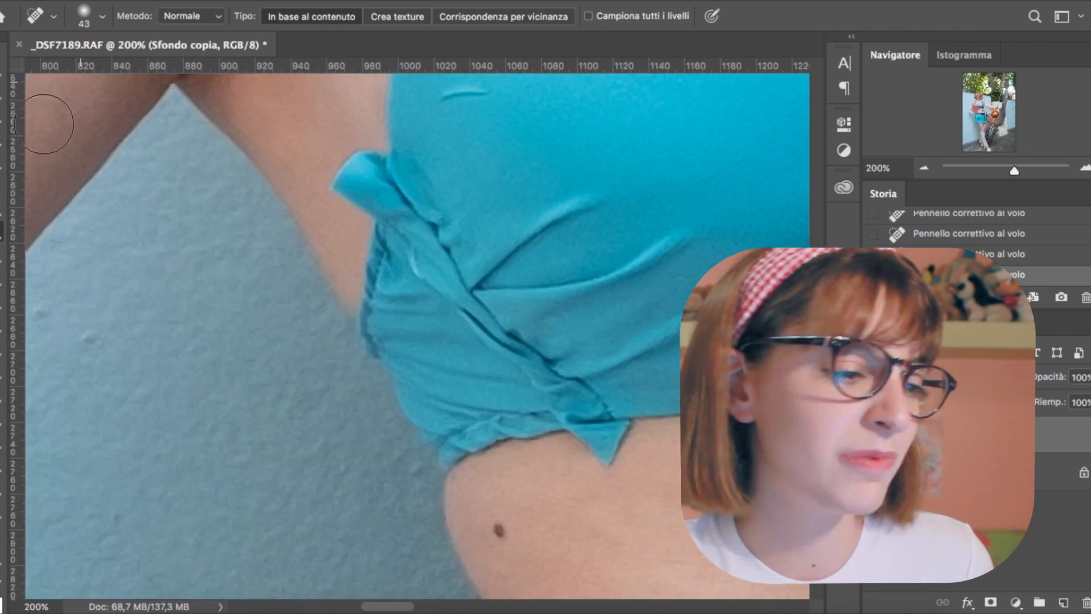
key("l")
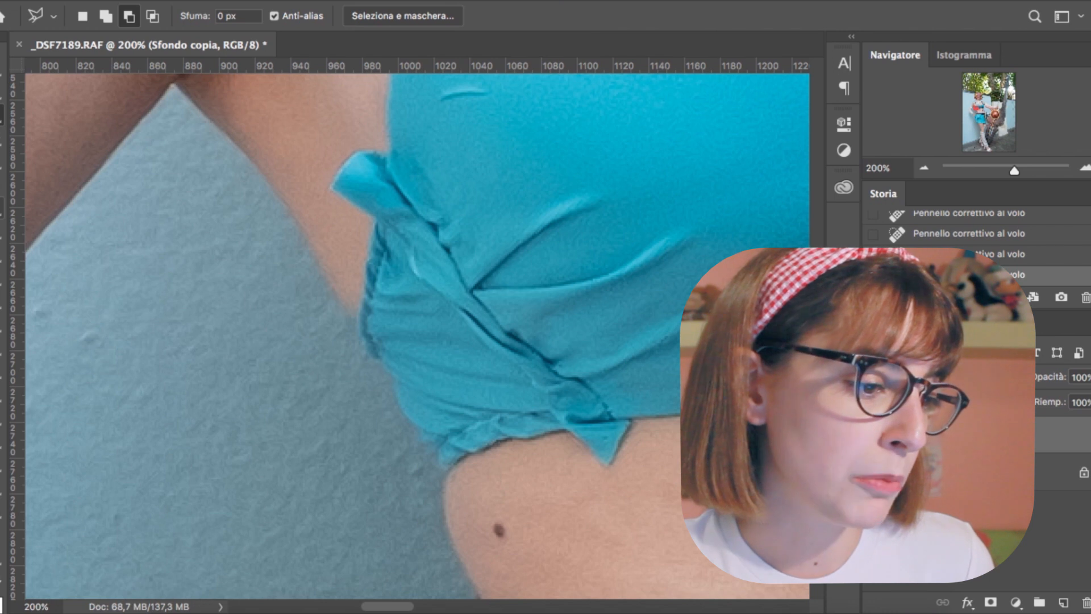
key("j")
key("l")
left_click(526, 442)
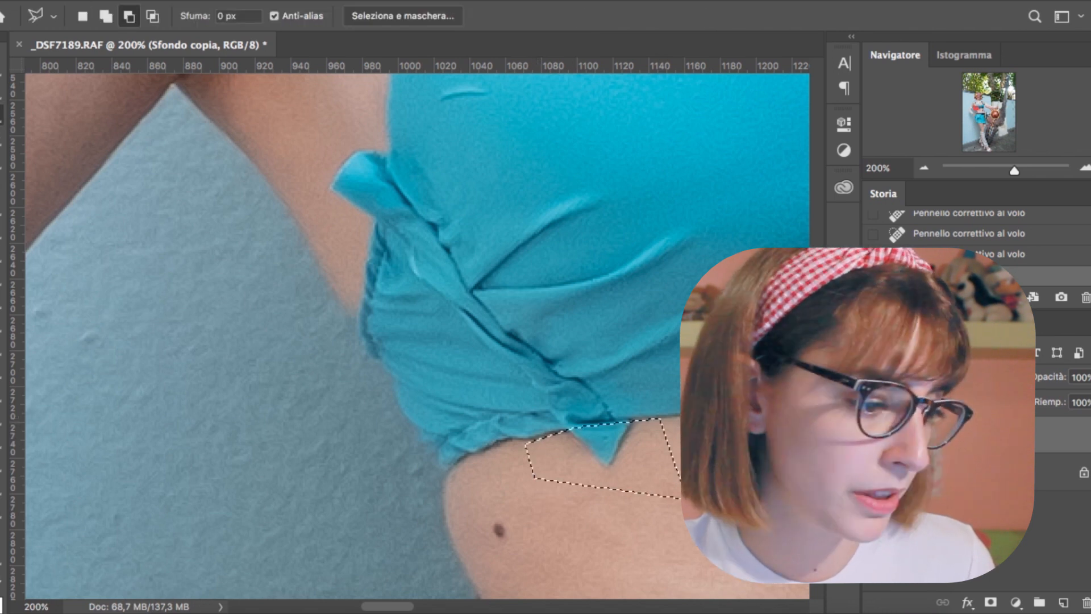
key("j")
mouse_move(622, 443)
left_mouse_down()
mouse_move(590, 451)
mouse_move(567, 443)
mouse_move(603, 438)
left_mouse_up()
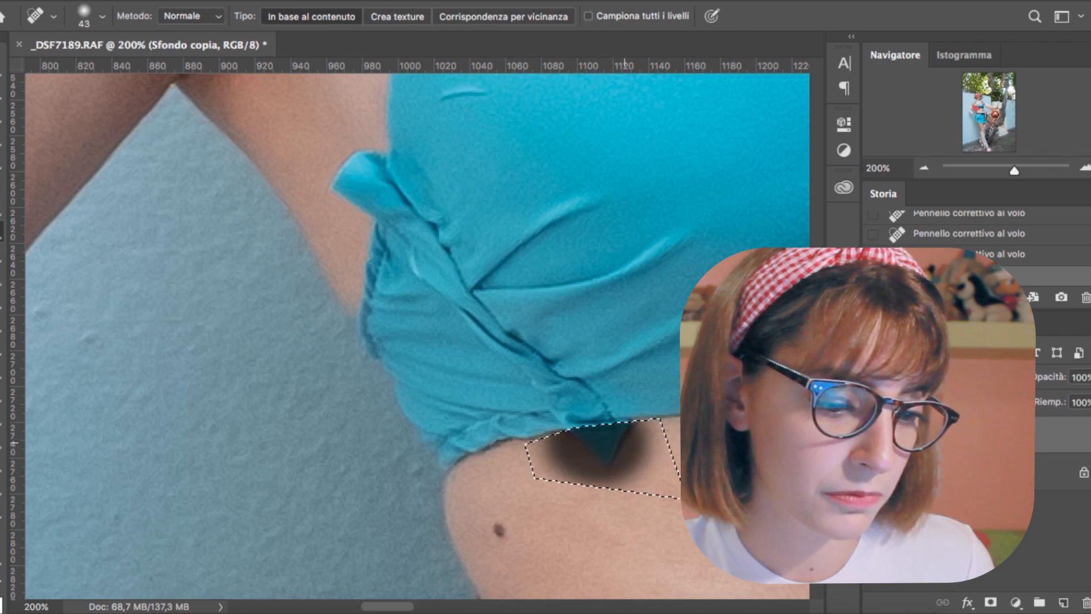
key("ctrl+d")
key("w")
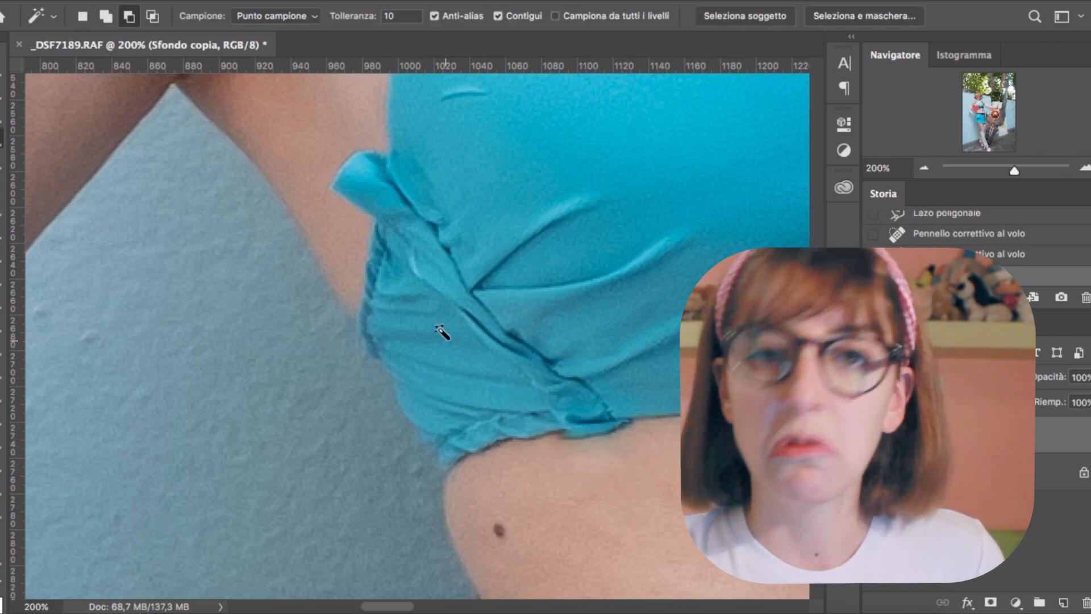
Outline the fabric flap sticking out beside the armpit with the Polygonal Lasso, heal it away with the Spot Healing Brush, and deselect
key("l")
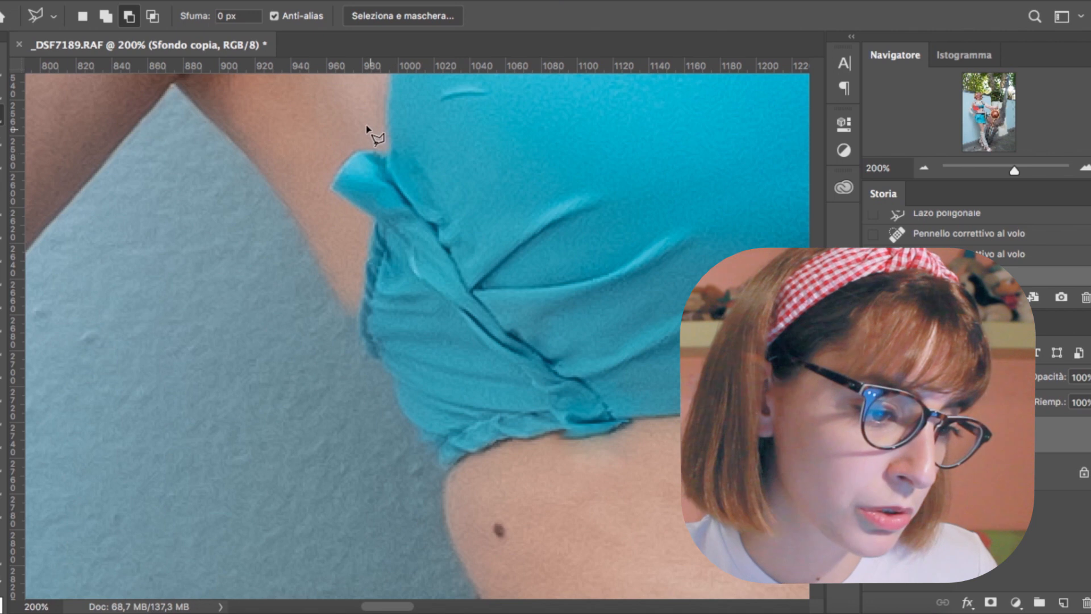
left_click(344, 112)
key("j")
mouse_move(345, 136)
left_mouse_down()
mouse_move(343, 185)
mouse_move(357, 163)
left_mouse_up()
key("w")
right_click(188, 394)
left_click(263, 394)
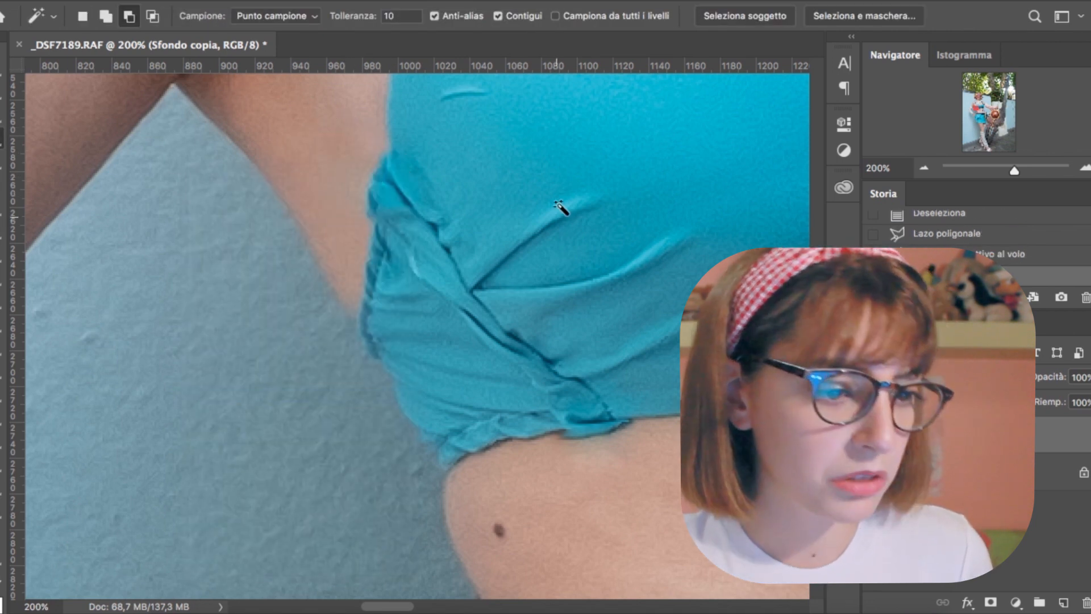
Examine the whole photo to check the retouched costume and the overall figure with the weapon
scroll(562, 208, "up", 2)
left_click(923, 168)
left_click(924, 168)
left_click(923, 168)
left_click(923, 168)
left_click(924, 169)
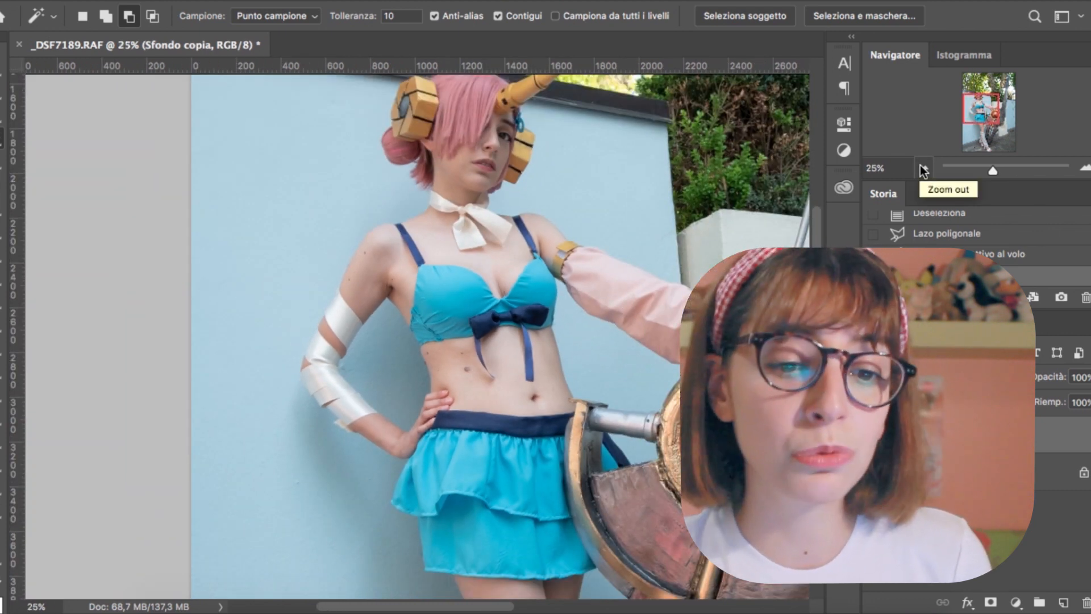
left_click(924, 168)
left_click(923, 168)
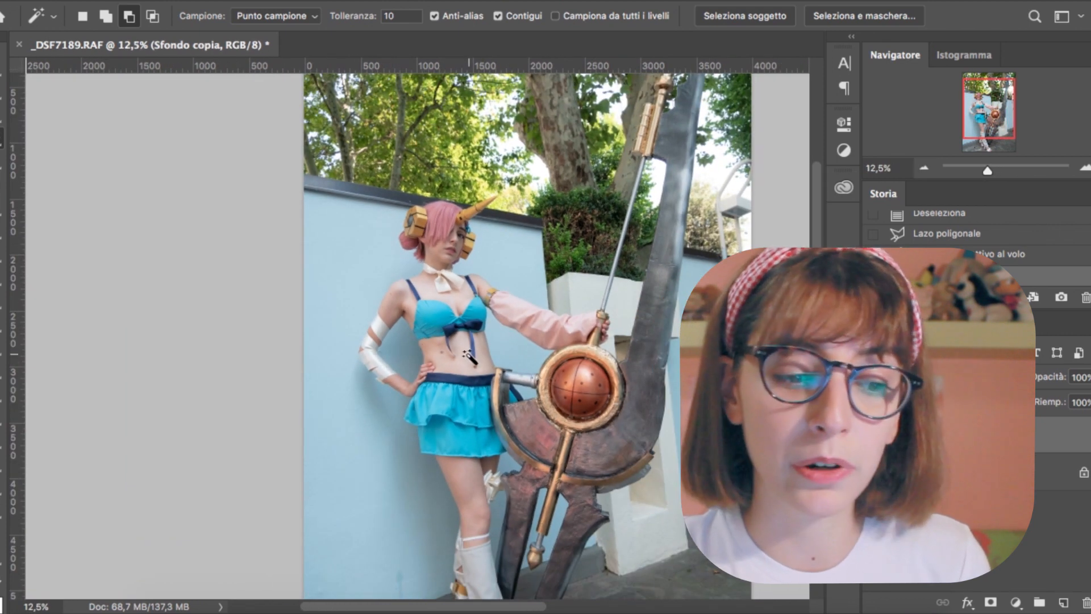